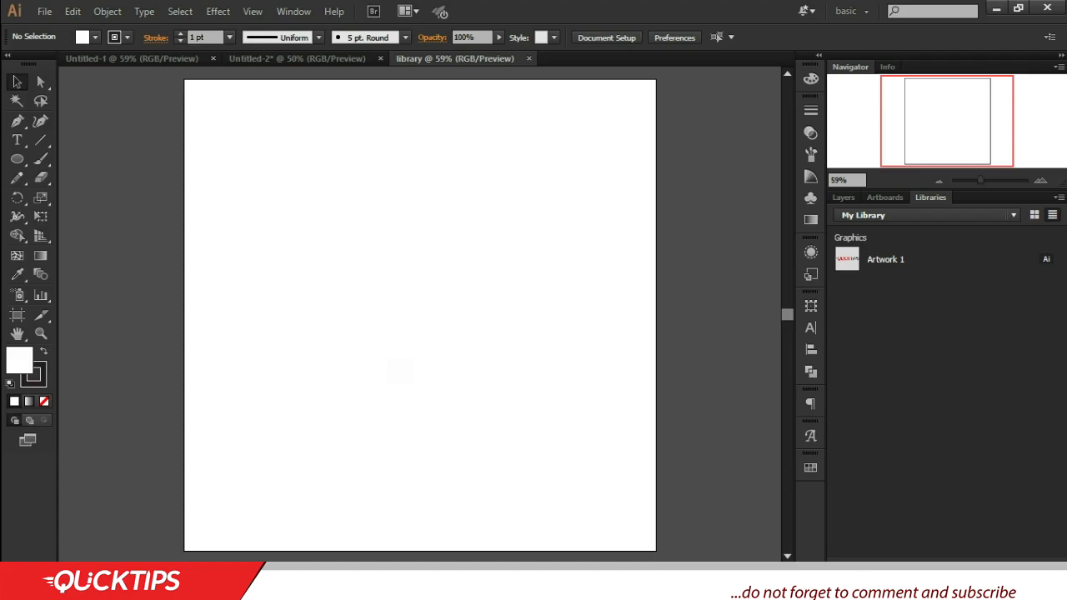
pyautogui.click(850, 234)
pyautogui.click(940, 197)
pyautogui.click(292, 12)
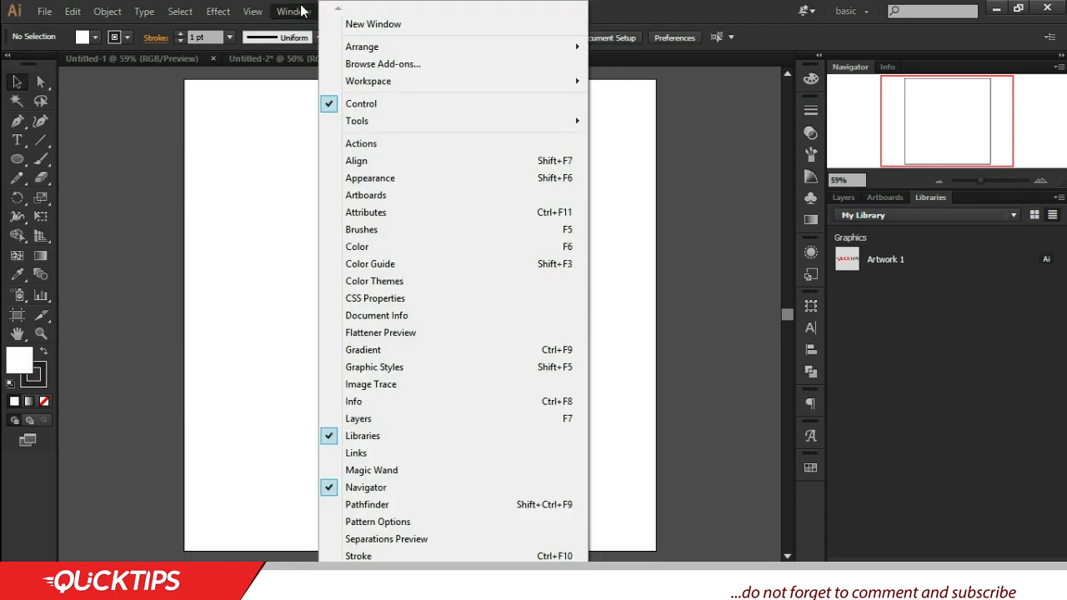
pyautogui.doubleClick(885, 259)
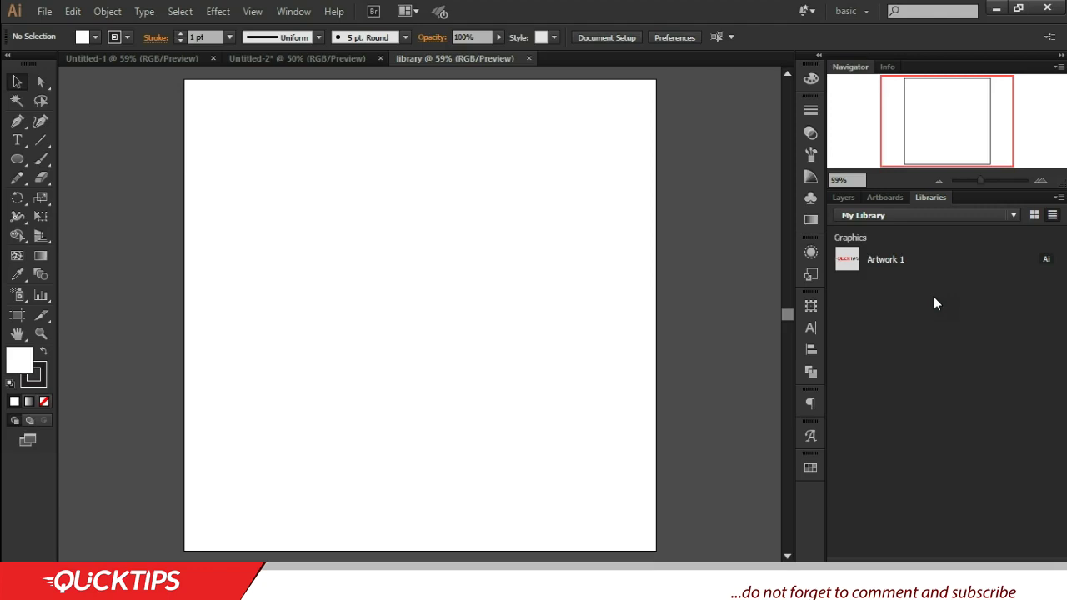
# Draw an upright oval and pull its right anchor inward to form a bean shape.
pyautogui.click(16, 158)
pyautogui.moveTo(317, 197); pyautogui.dragTo(403, 310)
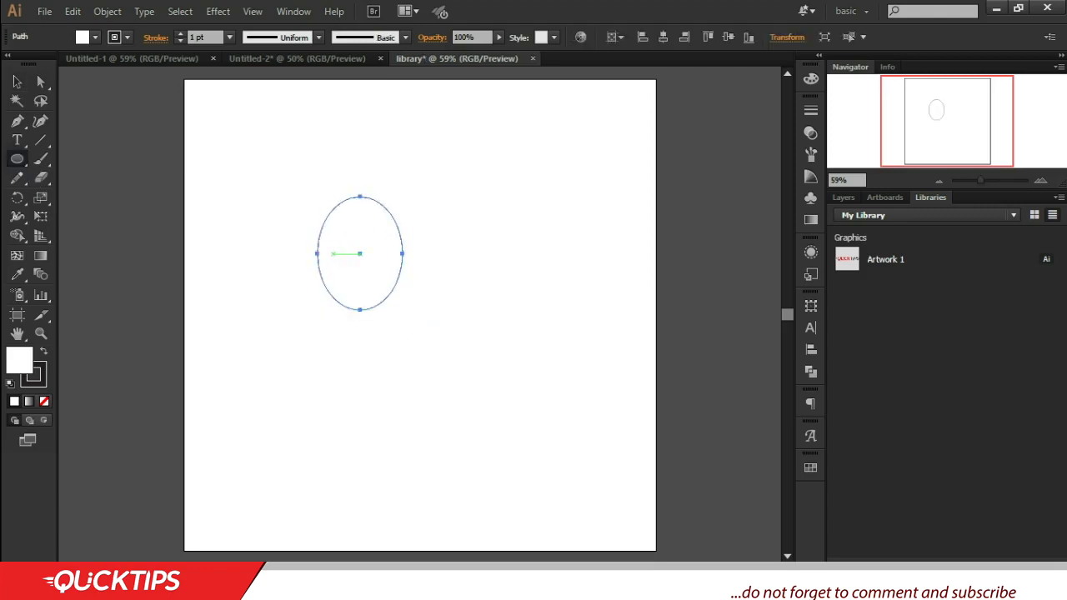
pyautogui.click(40, 81)
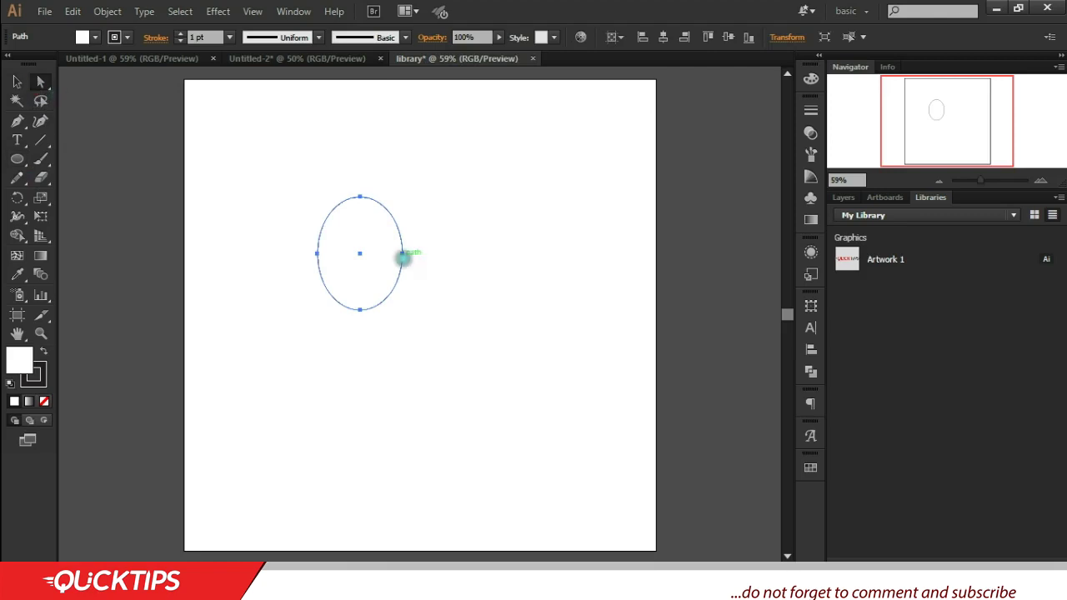
pyautogui.moveTo(403, 257); pyautogui.dragTo(365, 229)
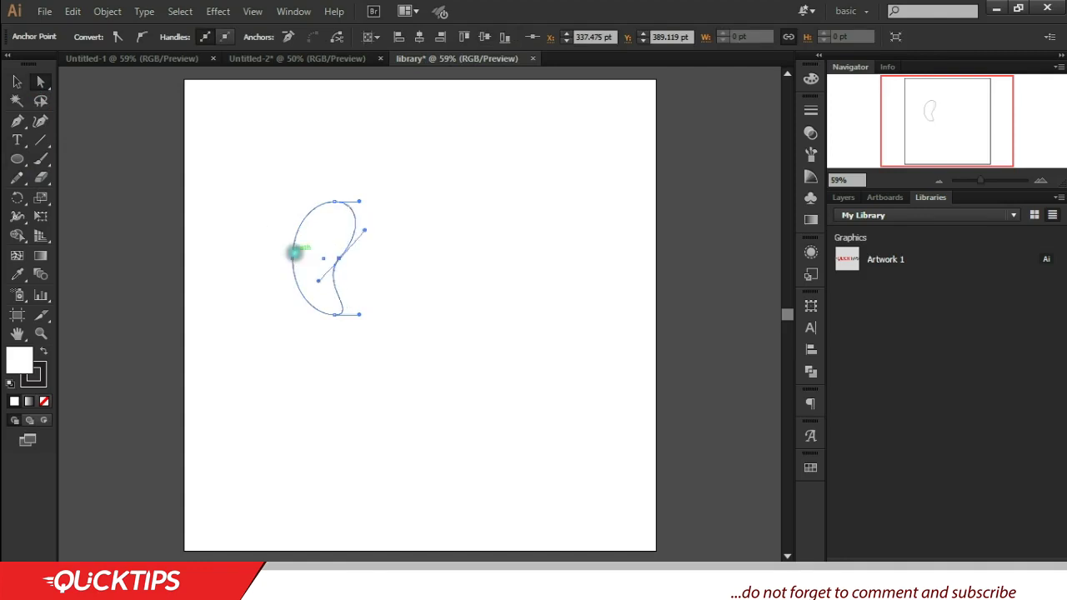
# Fill the bean with black and set its stroke to None.
pyautogui.click(45, 351)
pyautogui.click(44, 401)
pyautogui.click(45, 403)
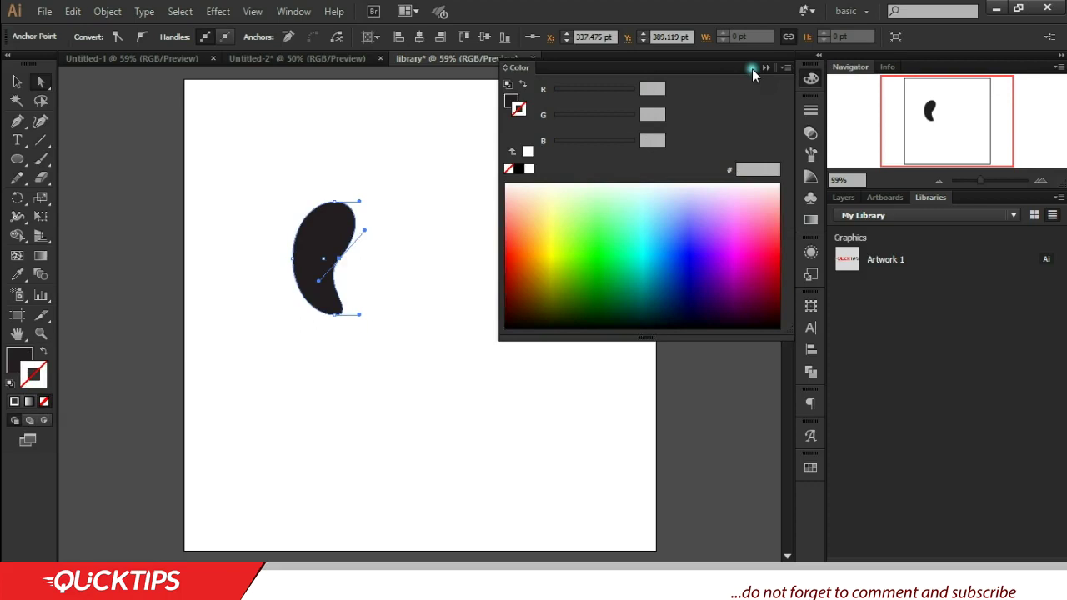
# Make a horizontally reflected copy of the bean with the Reflect tool.
pyautogui.press('o')
pyautogui.press('Return')
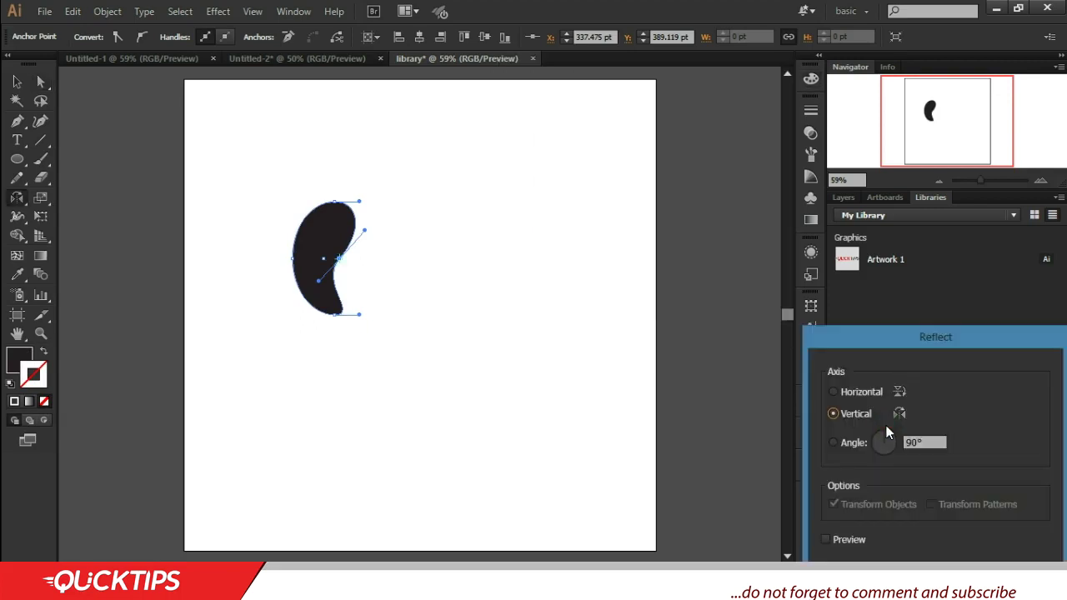
pyautogui.moveTo(900, 332); pyautogui.dragTo(855, 166)
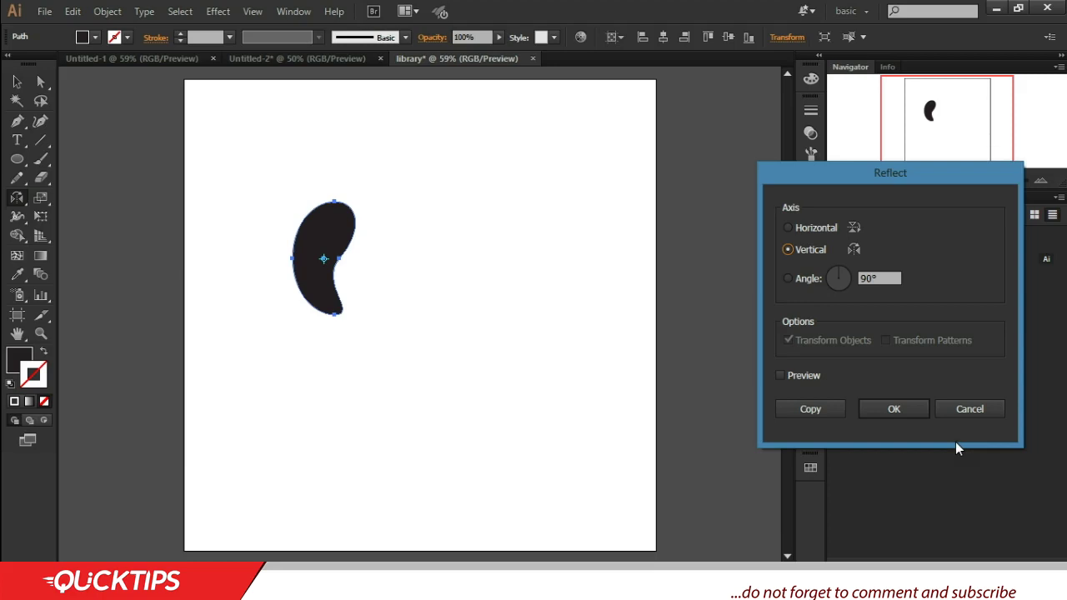
pyautogui.click(789, 228)
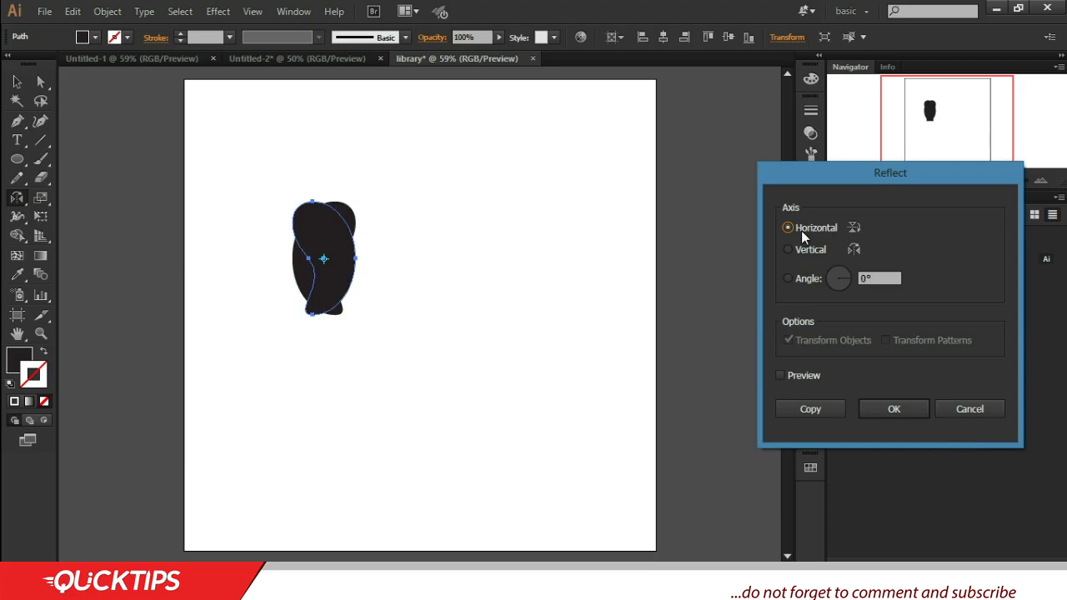
pyautogui.click(811, 408)
# Move the mirrored copy right of the original and draw a small circle between the beans.
pyautogui.press('v')
pyautogui.moveTo(344, 253); pyautogui.dragTo(387, 240)
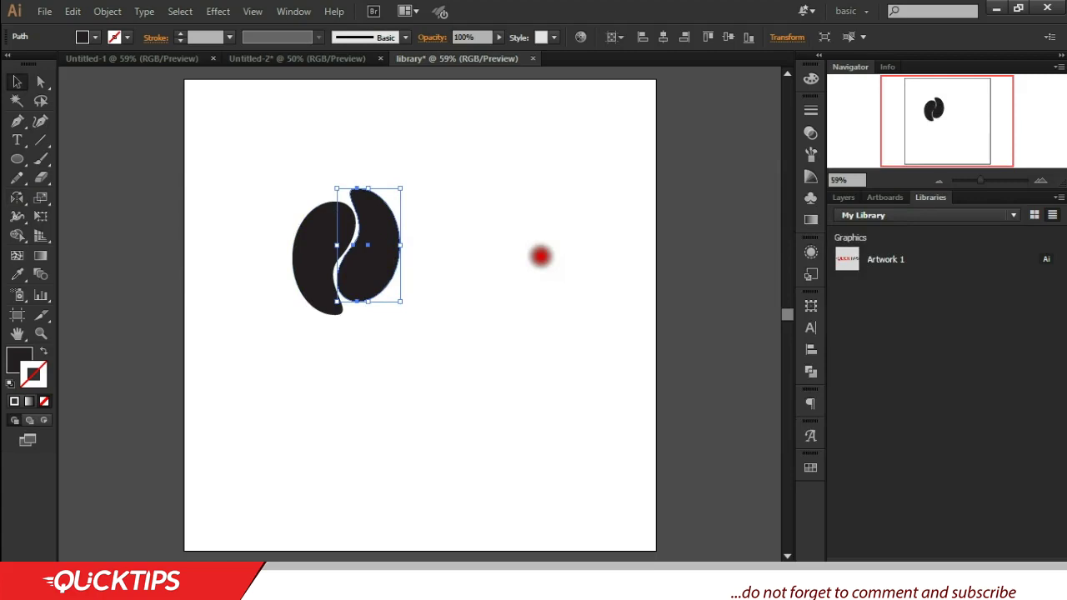
pyautogui.moveTo(336, 189); pyautogui.dragTo(343, 250)
# Sample white from the artboard into the small circle and nudge it into the centre gap.
pyautogui.press('i')
pyautogui.click(407, 236)
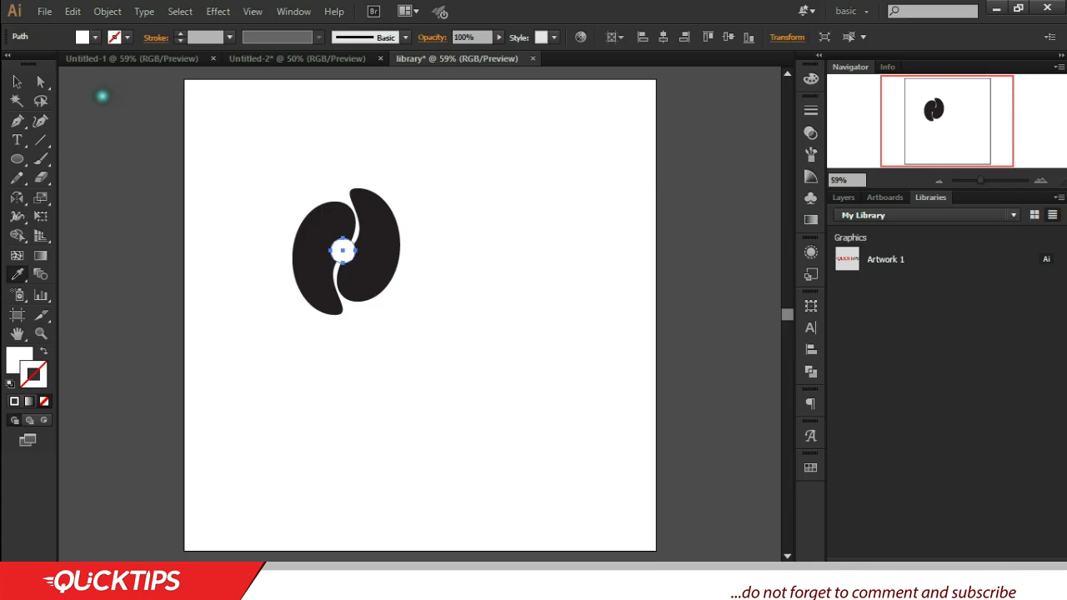
pyautogui.press('v')
pyautogui.click(355, 250)
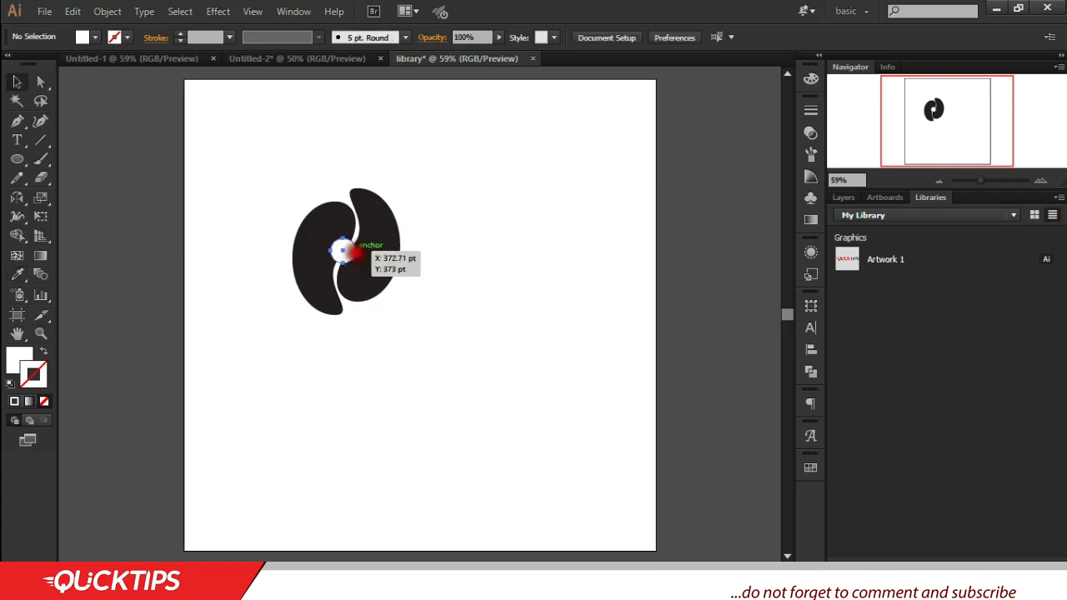
pyautogui.moveTo(354, 251); pyautogui.dragTo(355, 254)
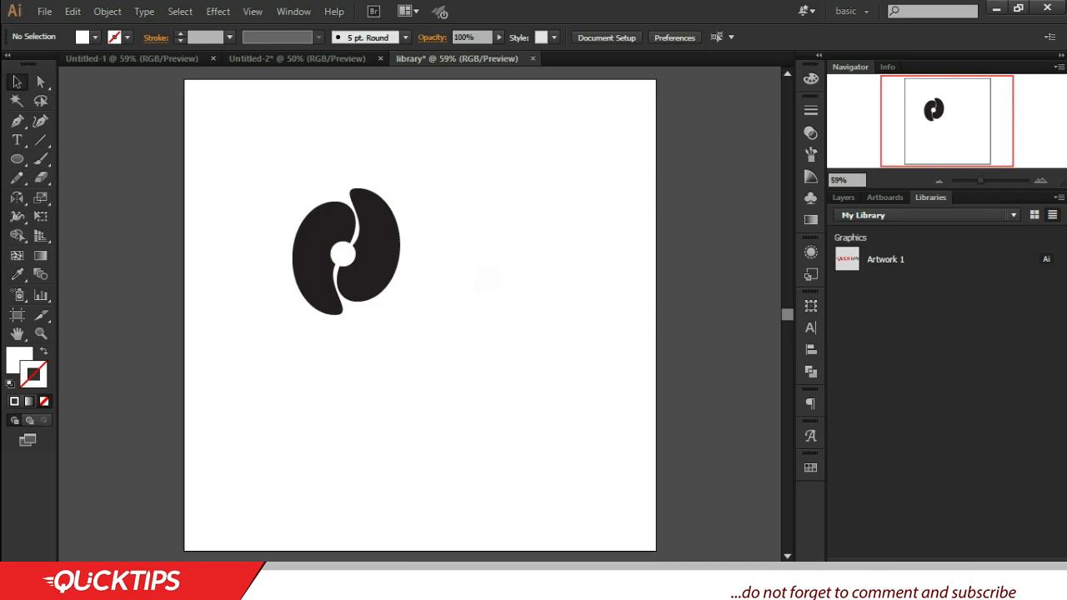
# Select the whole logo, drag it into Libraries as Artwork 2, and delete it from the artboard.
pyautogui.hotkey('ctrl', 'z')
pyautogui.click(543, 245)
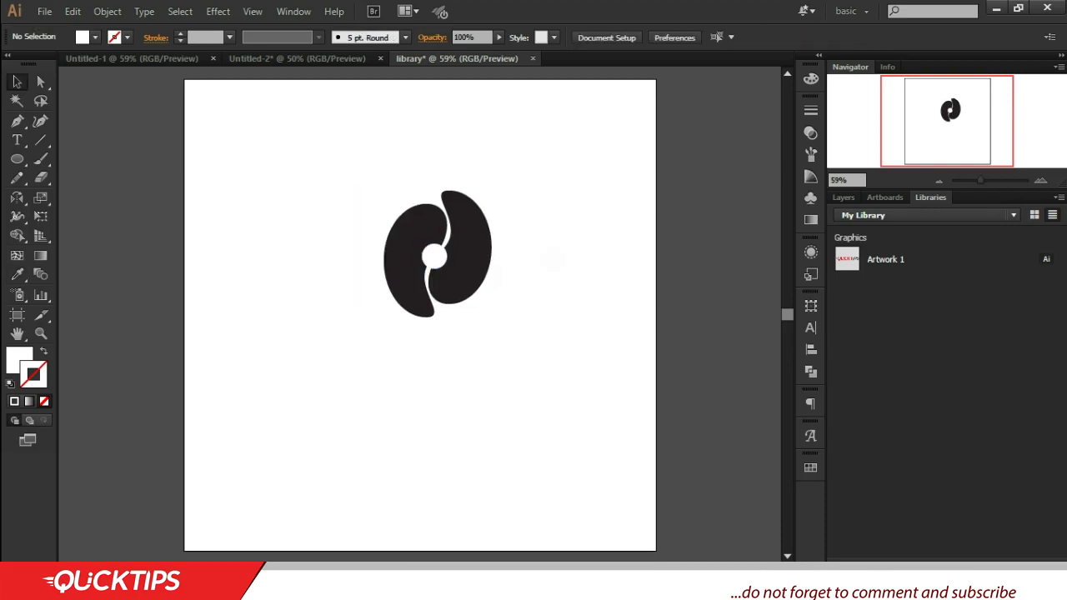
pyautogui.moveTo(544, 293); pyautogui.dragTo(383, 189)
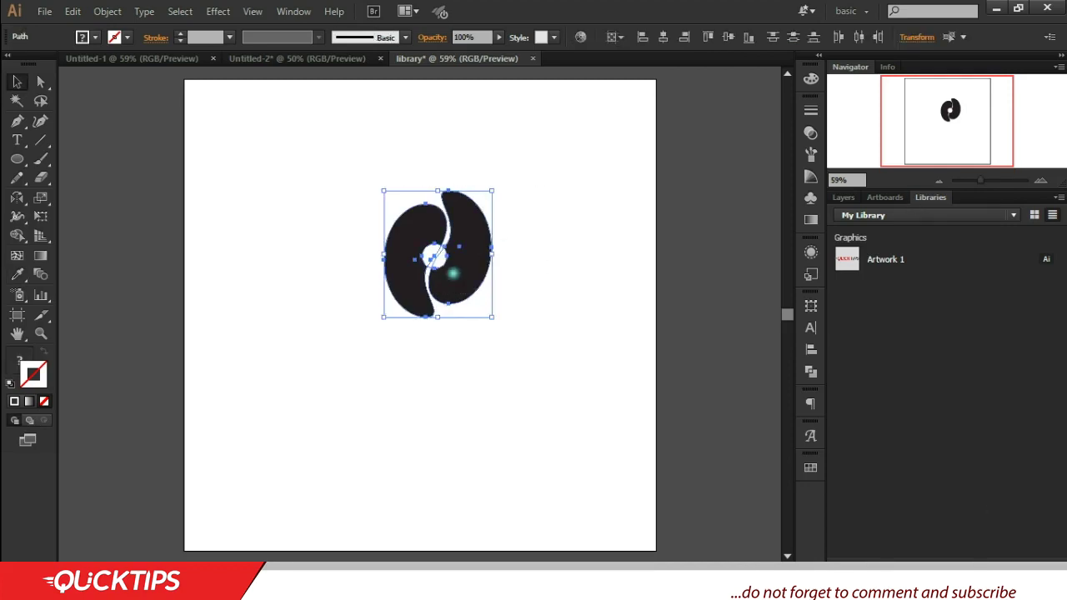
pyautogui.moveTo(452, 273); pyautogui.dragTo(915, 307)
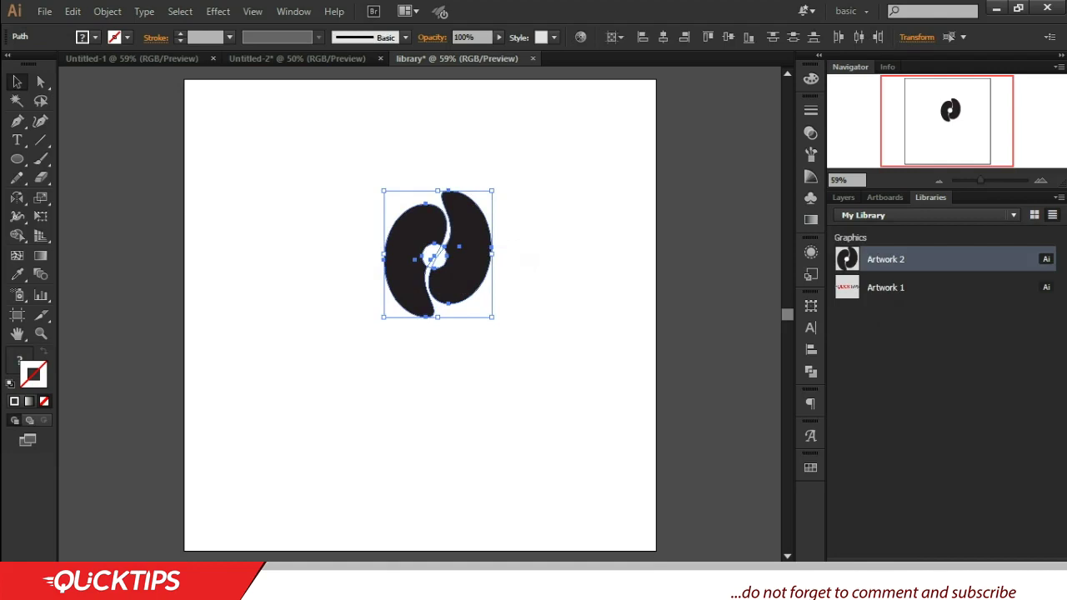
pyautogui.press('Delete')
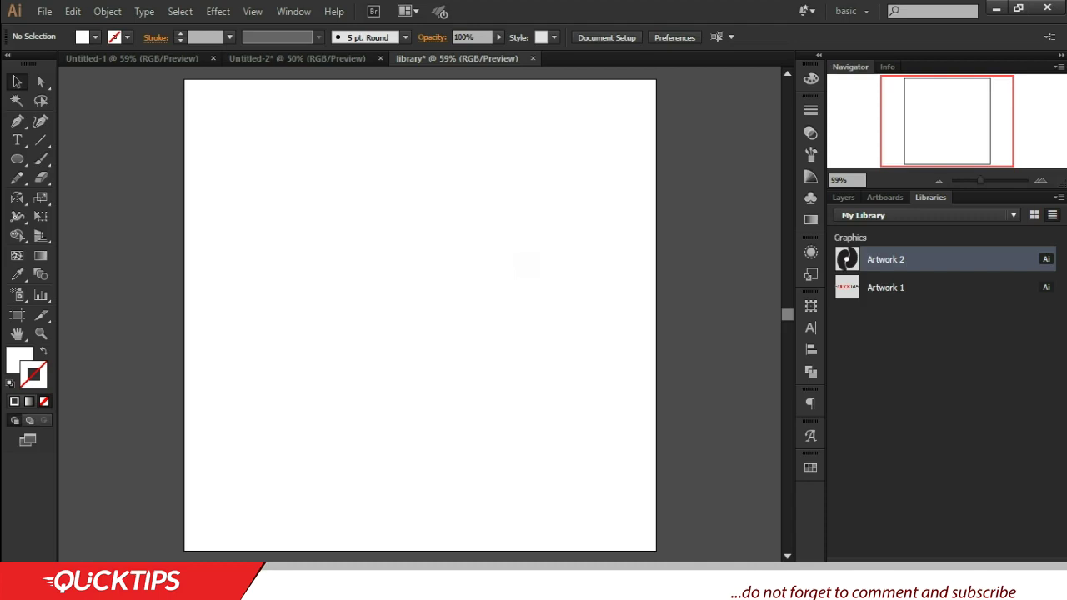
# Drag Artwork 2 from My Library back onto the artboard's upper left and select it.
pyautogui.click(1019, 327)
pyautogui.click(952, 263)
pyautogui.moveTo(952, 264); pyautogui.dragTo(359, 241)
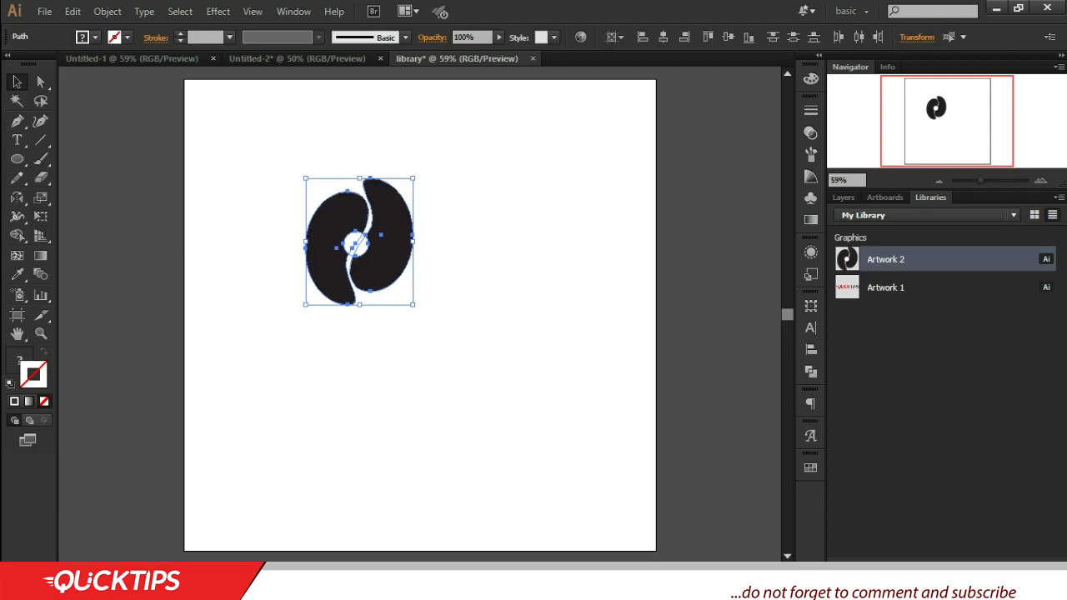
pyautogui.click(560, 339)
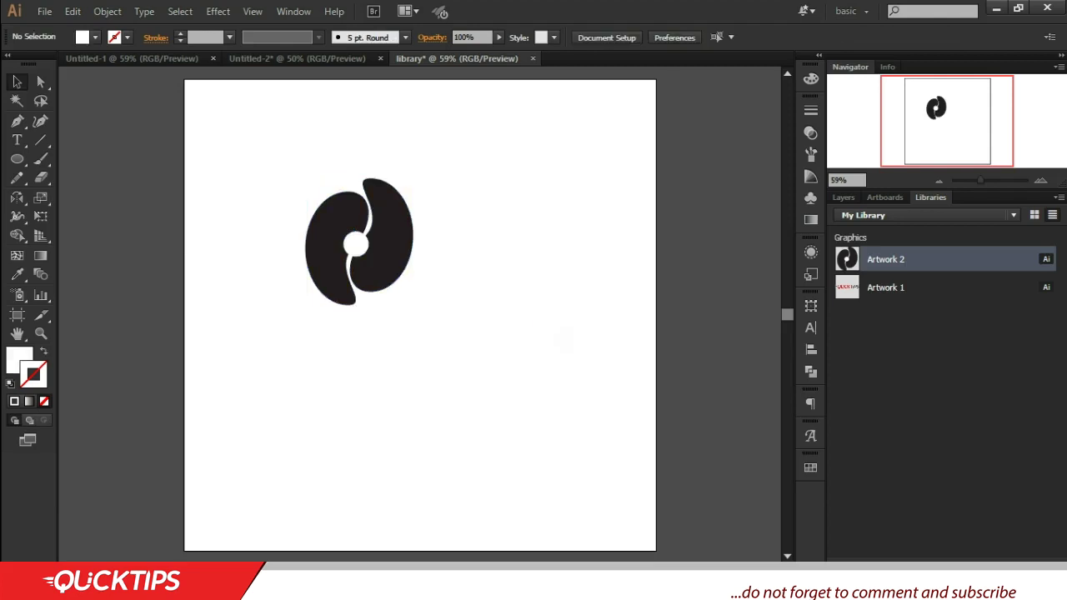
pyautogui.moveTo(468, 282); pyautogui.dragTo(191, 198)
# Draw an oval above the logo, fill it green #419136, and save that fill to library Colors.
pyautogui.click(190, 199)
pyautogui.press('l')
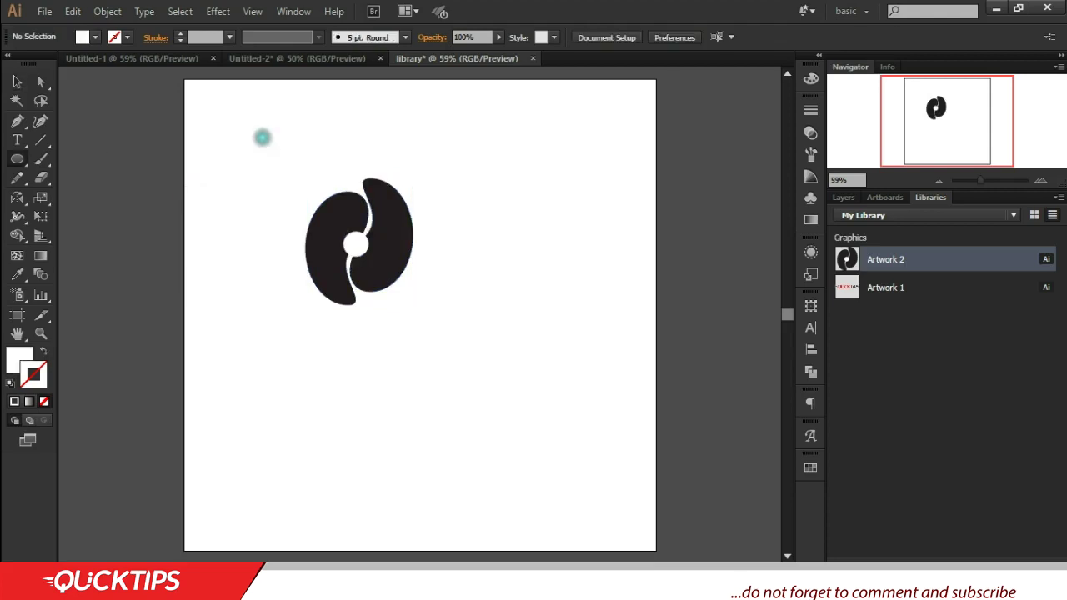
pyautogui.moveTo(240, 126); pyautogui.dragTo(305, 177)
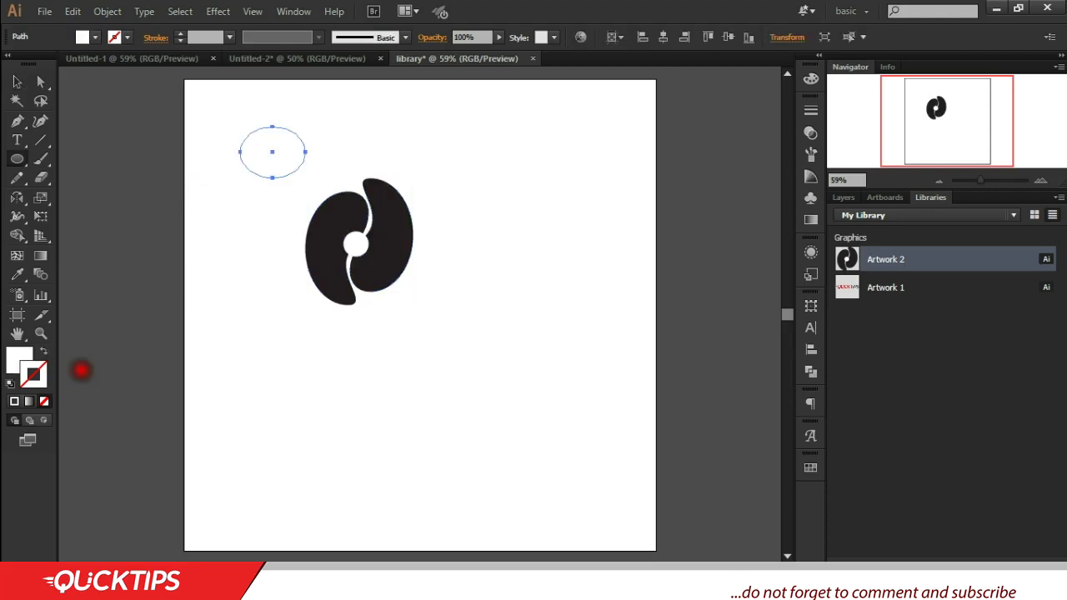
pyautogui.doubleClick(19, 358)
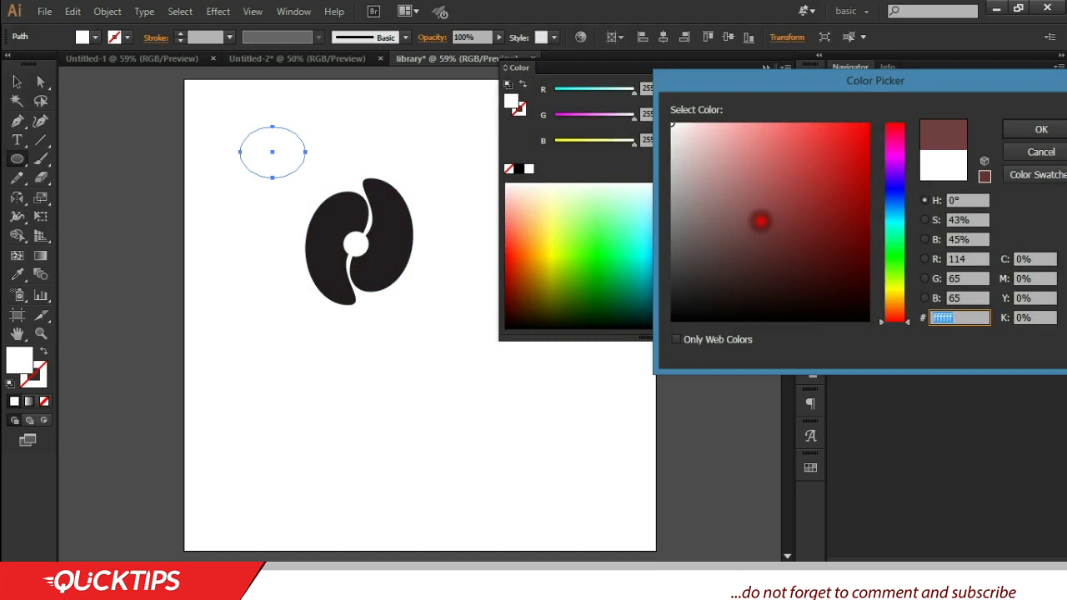
pyautogui.hotkey('ctrl', 'v')
pyautogui.press('Return')
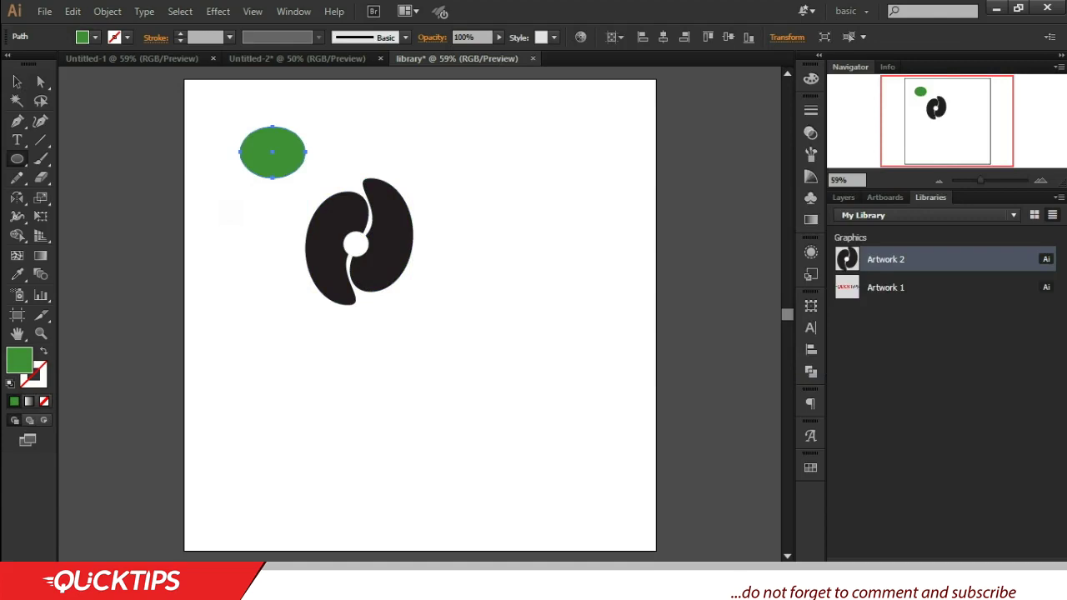
pyautogui.click(867, 574)
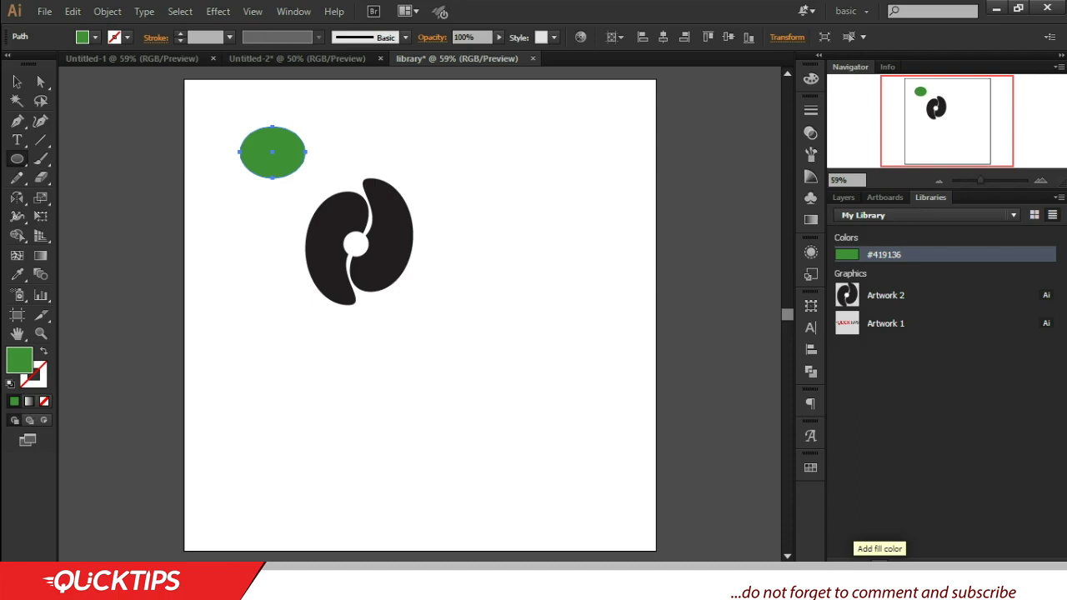
# Apply the saved library green #419136 to the thin oval and the logo's right bean.
pyautogui.hotkey('ctrl', 'z')
pyautogui.click(861, 256)
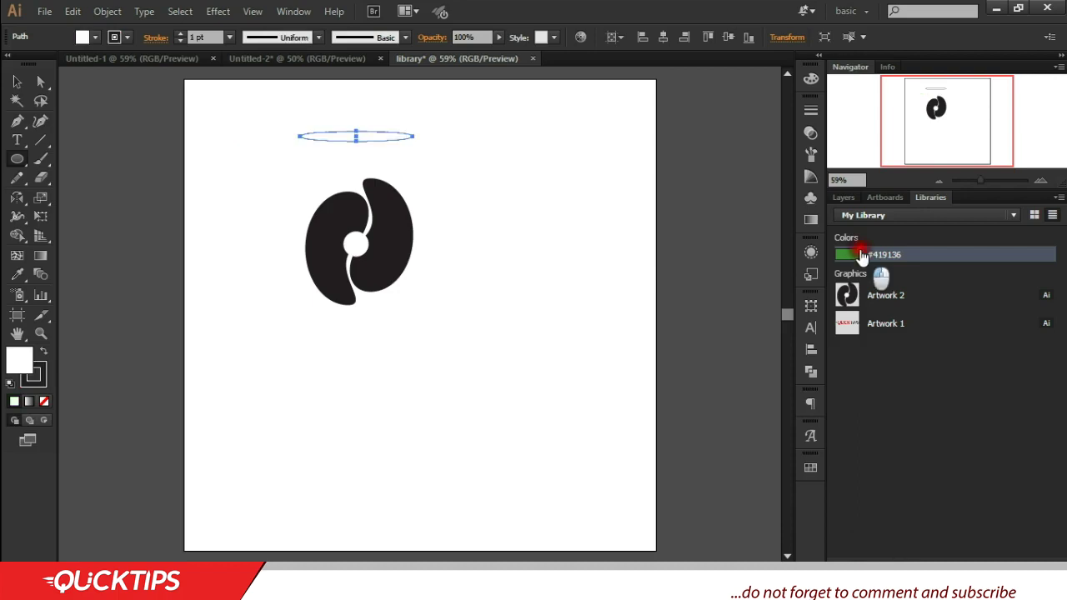
pyautogui.doubleClick(862, 255)
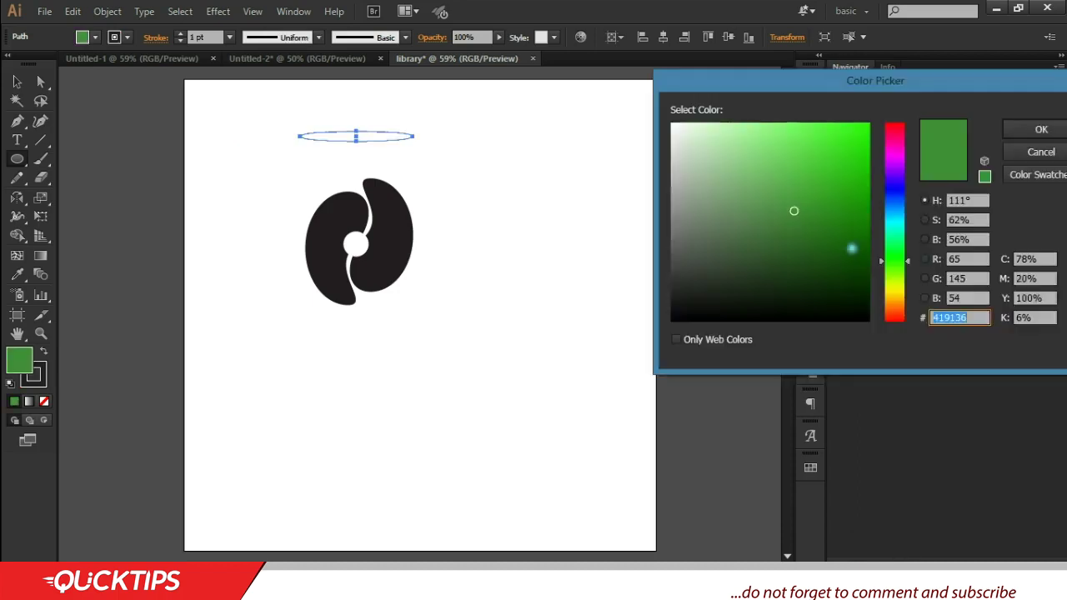
pyautogui.click(1019, 155)
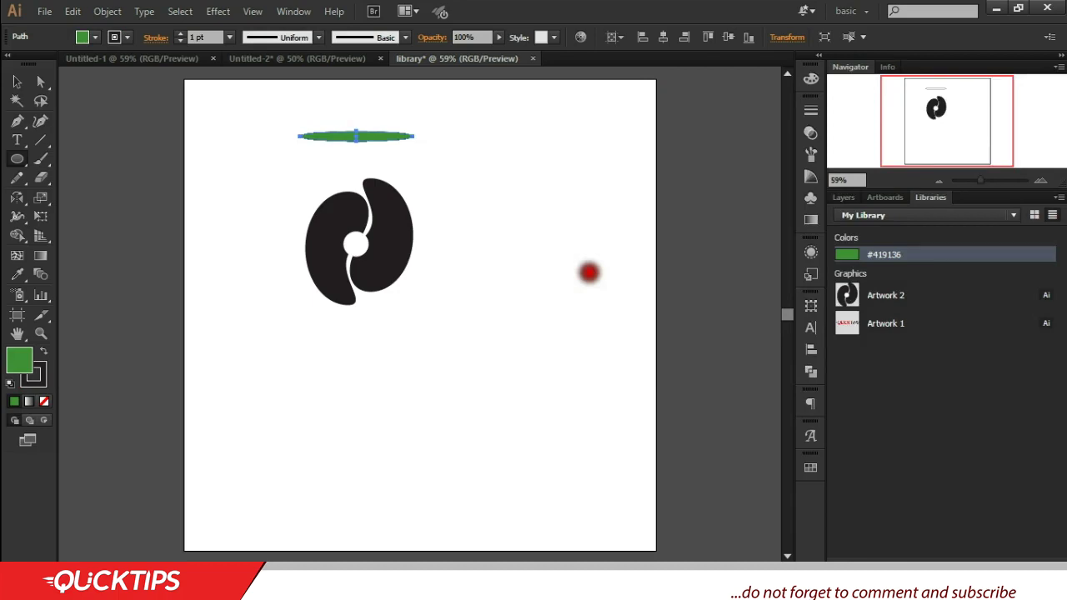
pyautogui.click(910, 325)
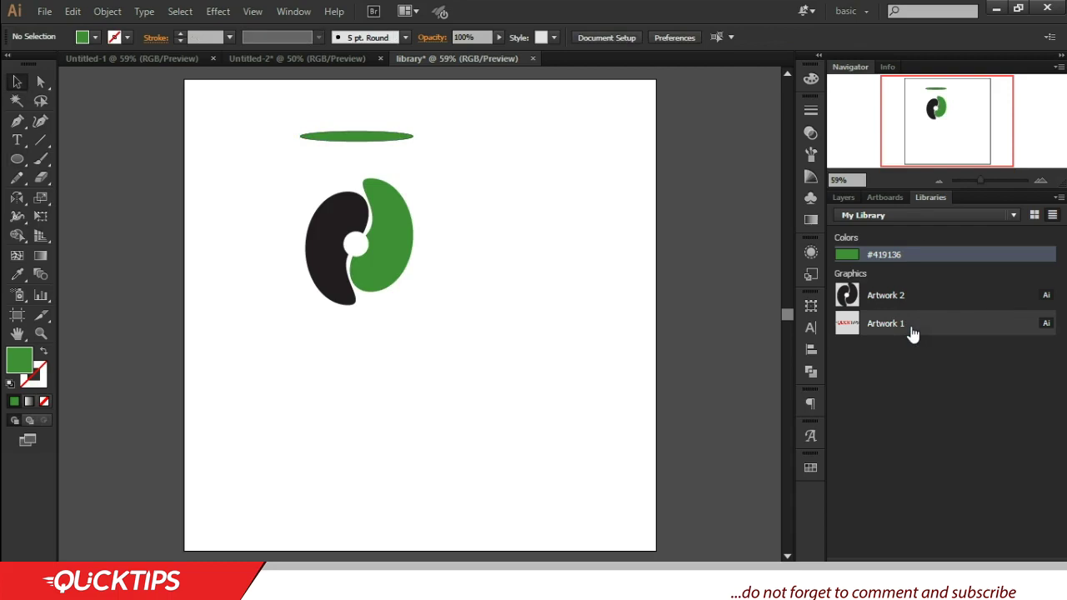
pyautogui.click(915, 224)
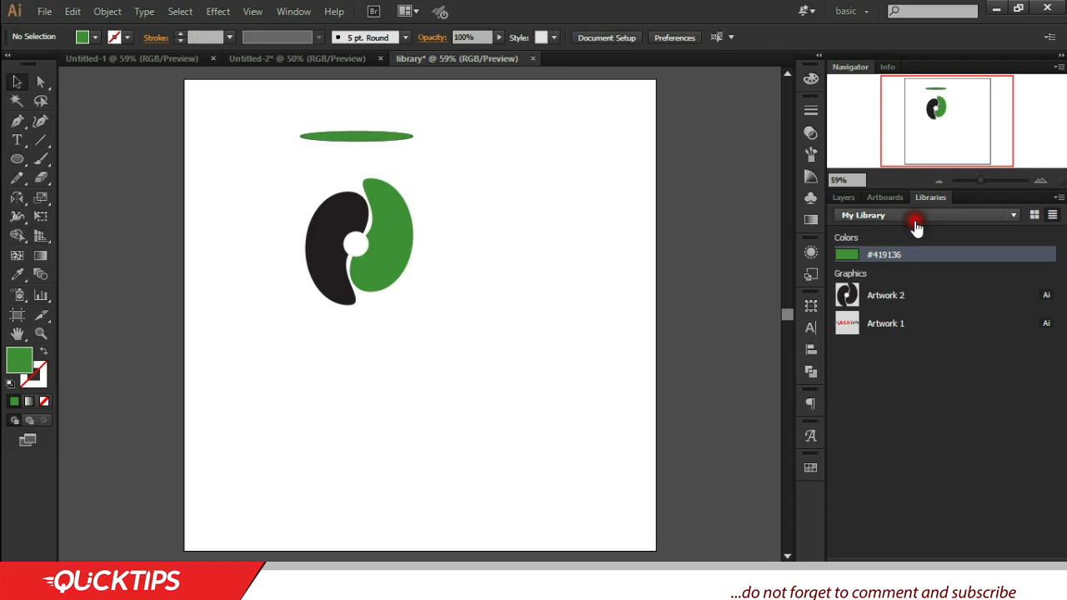
# Create a new empty library named 'tutorial', then select and deselect the black bean.
pyautogui.click(916, 227)
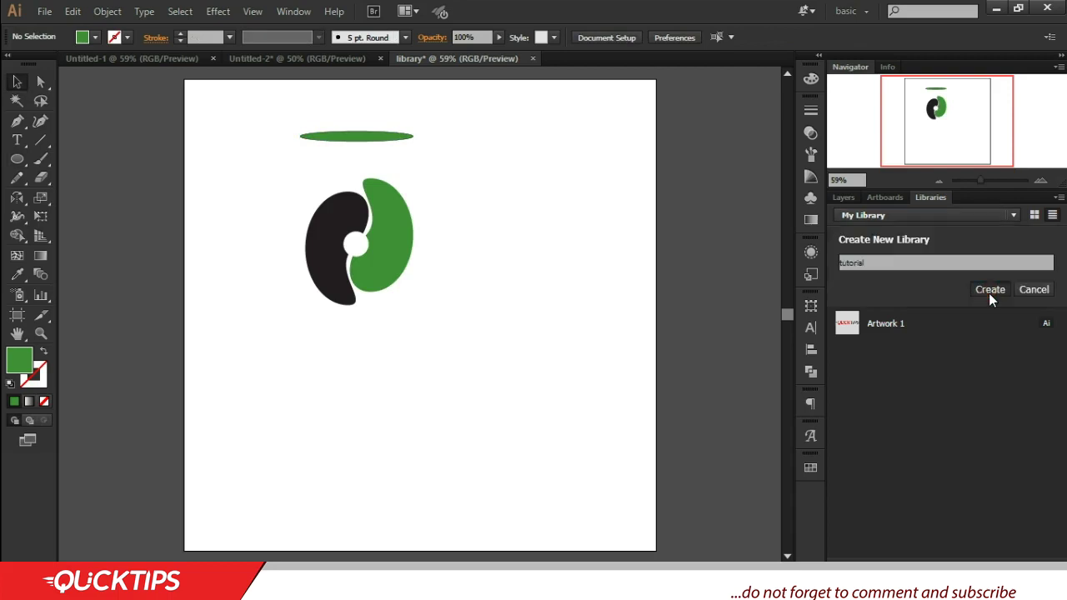
pyautogui.click(990, 291)
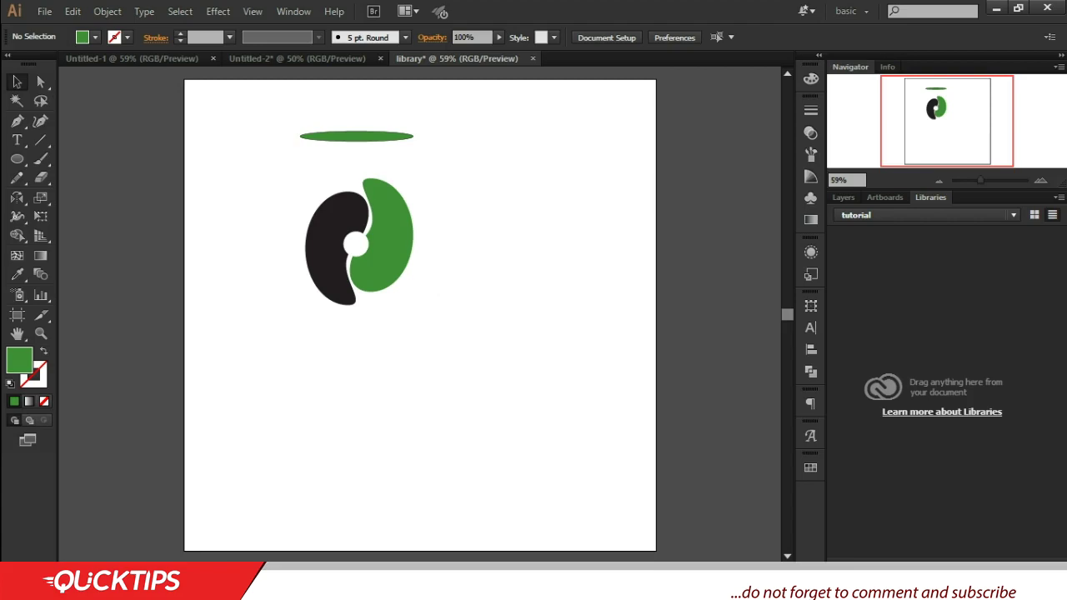
pyautogui.click(327, 256)
pyautogui.click(807, 255)
pyautogui.click(490, 248)
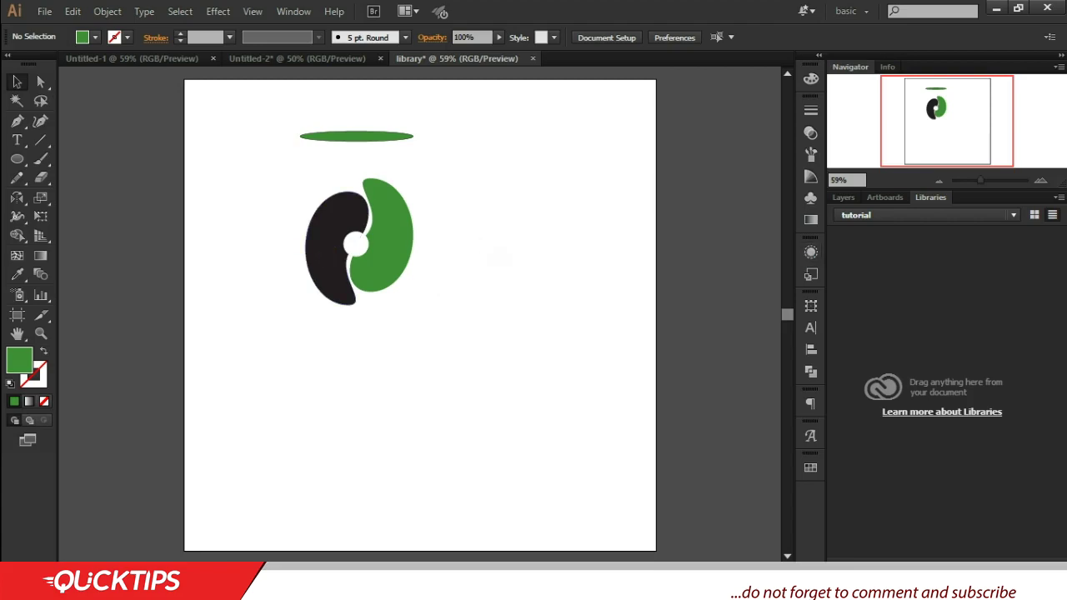